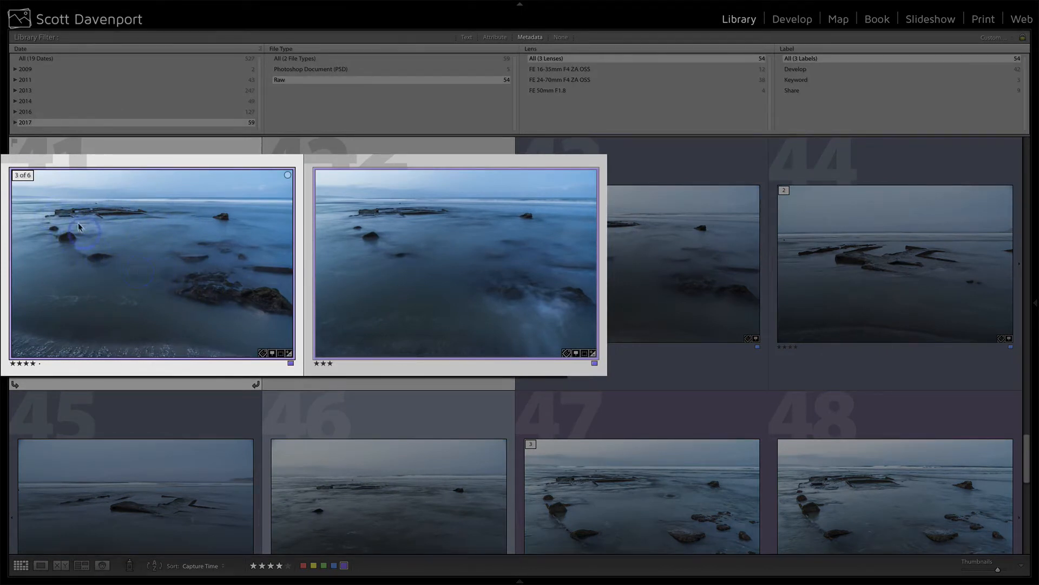
# Select seascape photos 41 and 42 in the Lightroom grid and open both as layers in ON1 Photo RAW.
pyautogui.click(544, 288)
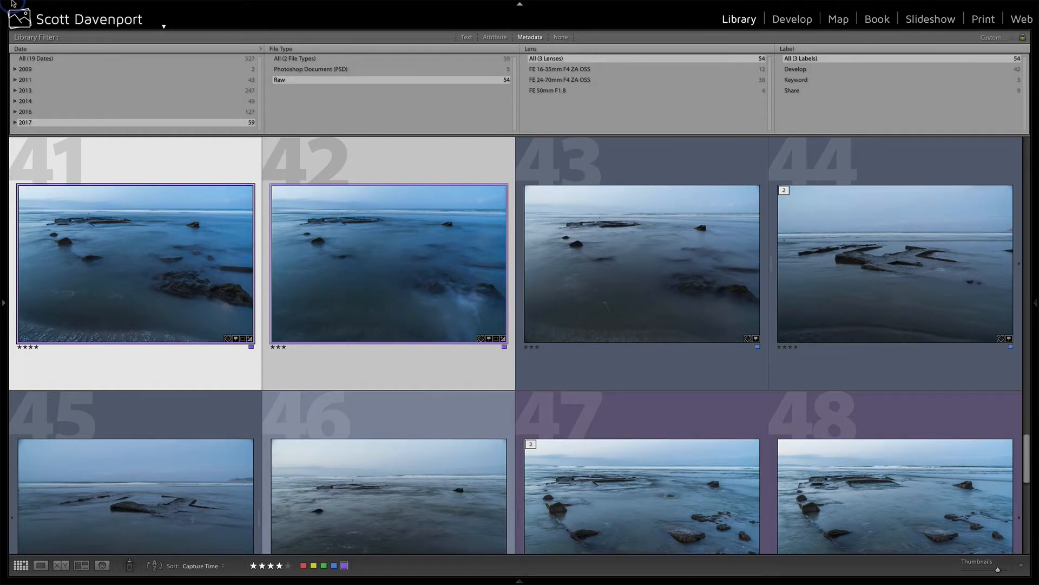
pyautogui.moveTo(47, 3)
pyautogui.click(78, 6)
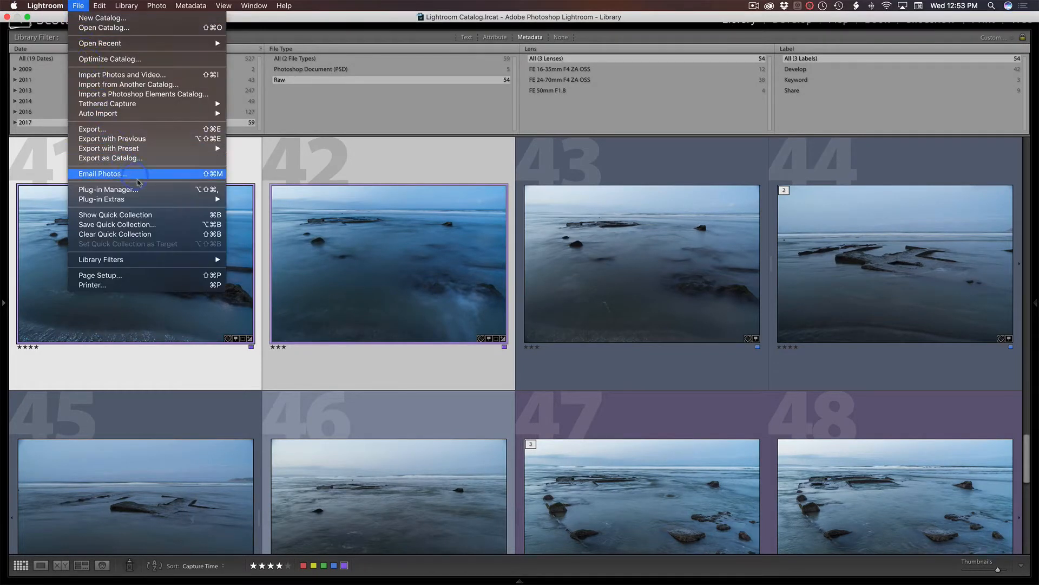
pyautogui.moveTo(155, 201)
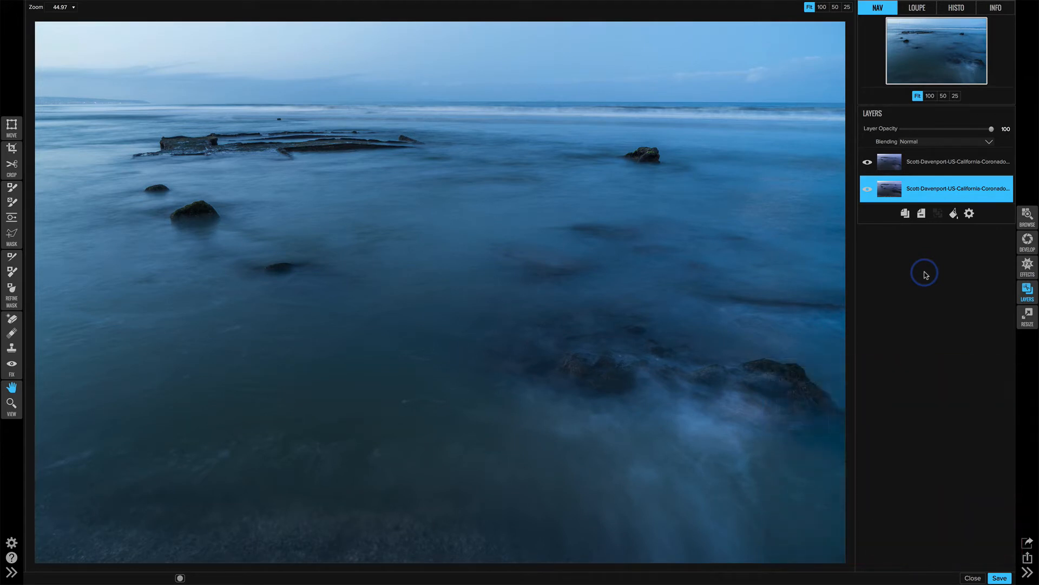
# Toggle the upper layer's visibility to compare the two seascape exposures.
pyautogui.click(929, 165)
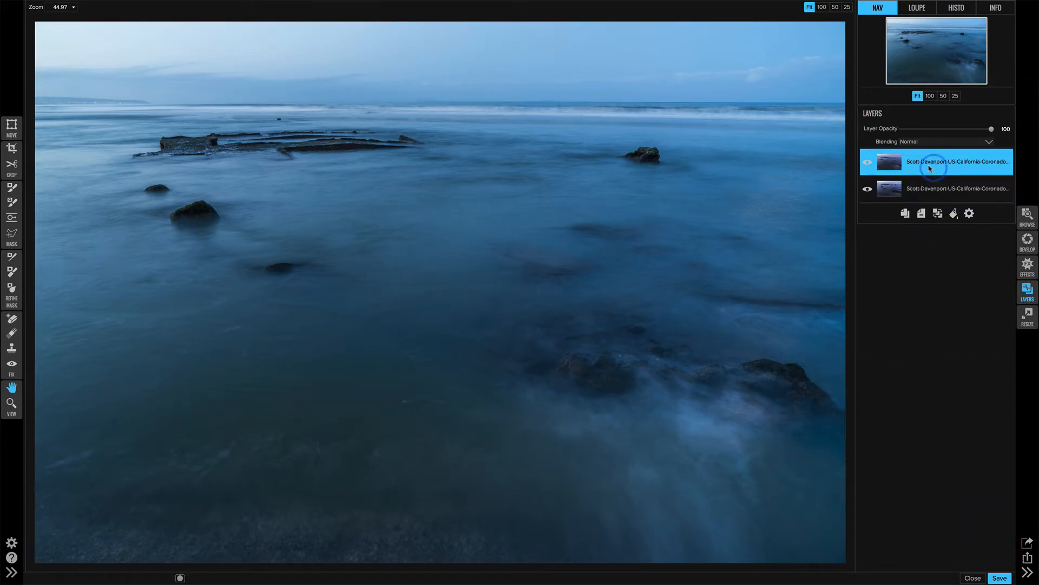
pyautogui.click(868, 161)
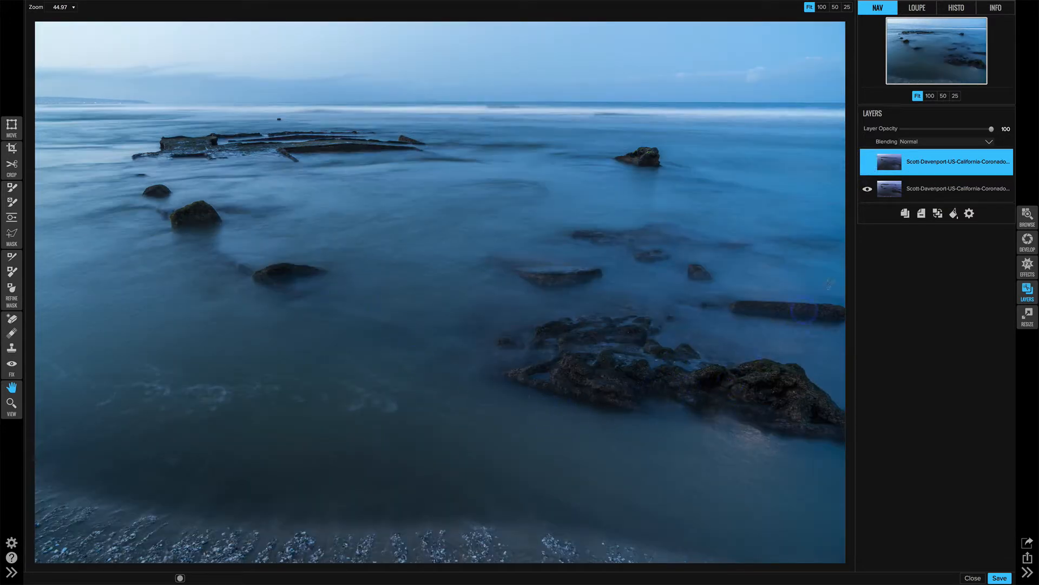
pyautogui.click(867, 162)
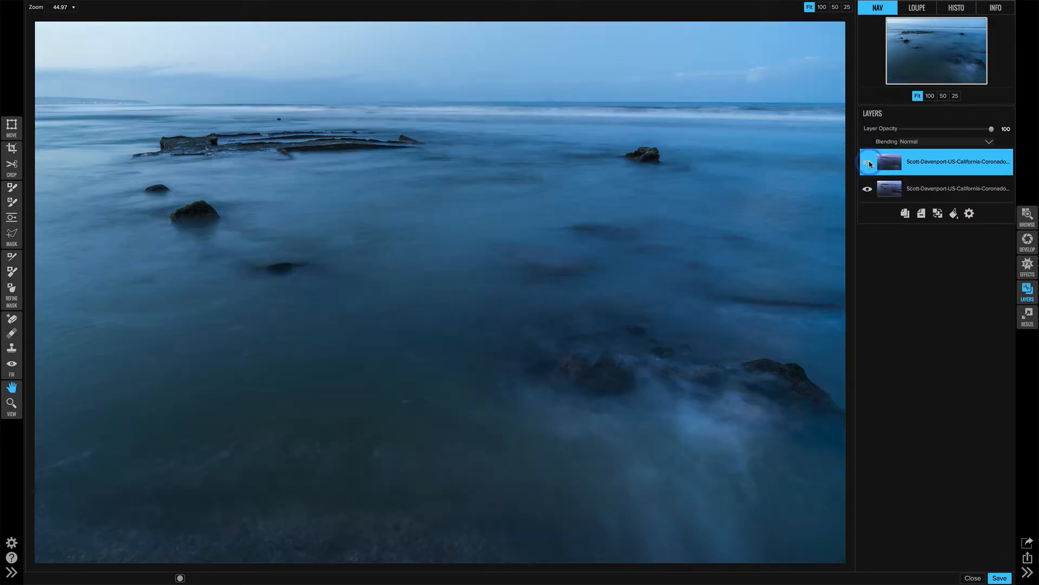
# Move the layer with the clearly exposed rocks above the other one and rename it Shipwreck.
pyautogui.moveTo(919, 190); pyautogui.dragTo(920, 154)
pyautogui.doubleClick(930, 162)
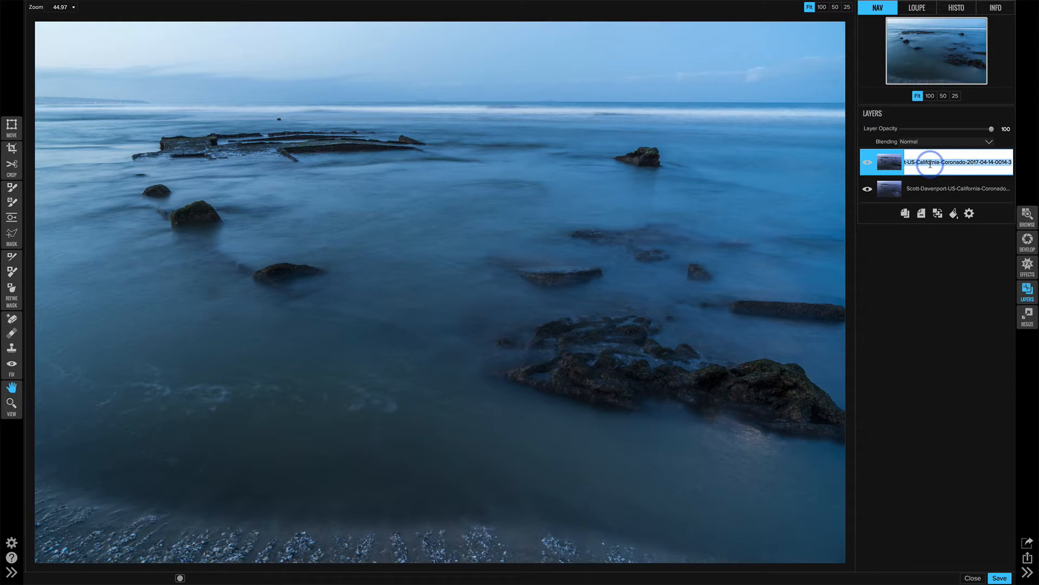
pyautogui.write('Shipwreck')
pyautogui.press('Return')
# Rename the lower layer Whitewash.
pyautogui.click(923, 188)
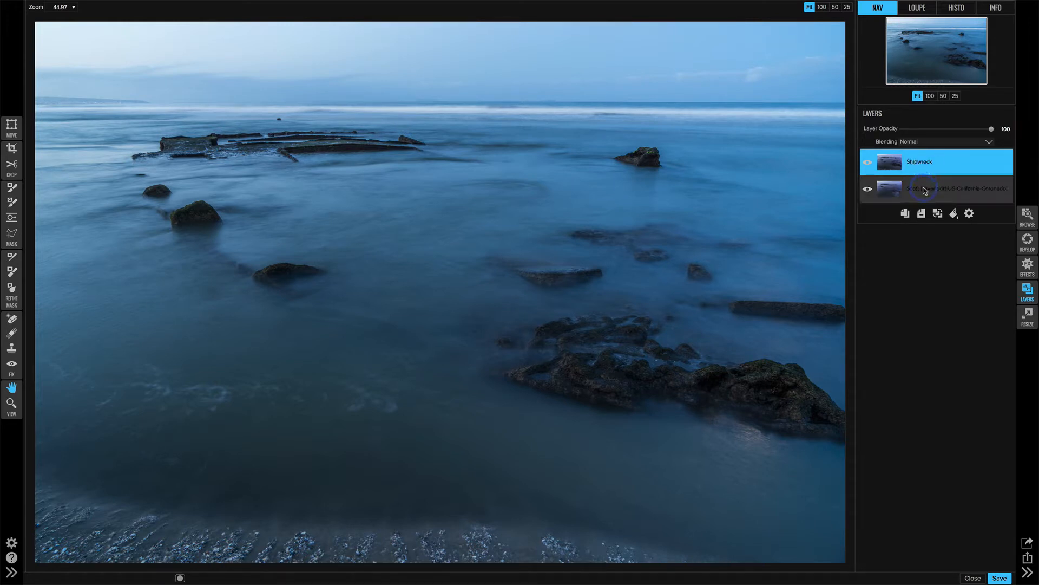
pyautogui.doubleClick(923, 188)
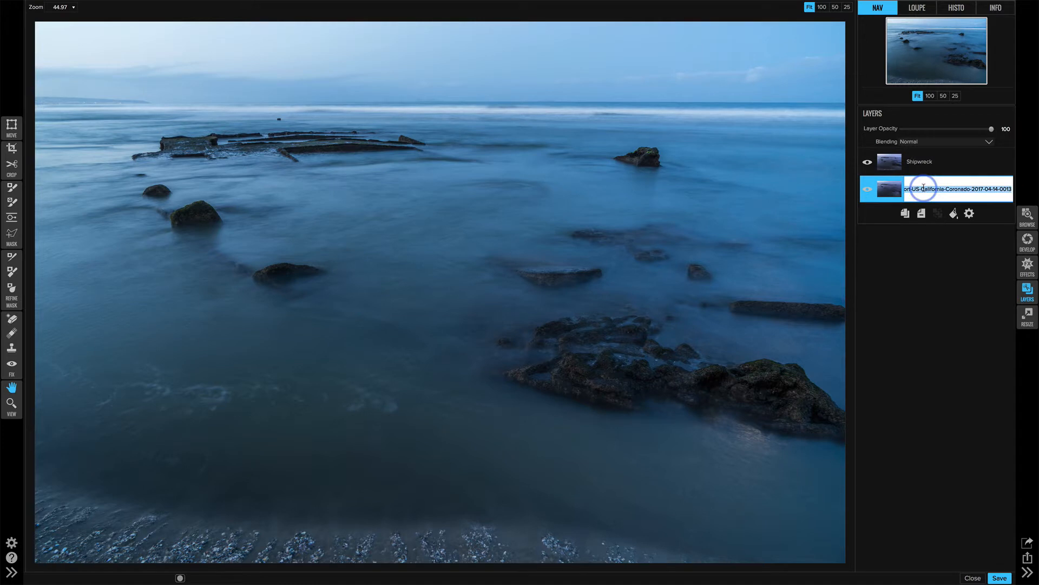
pyautogui.write('Whitewash')
pyautogui.press('Return')
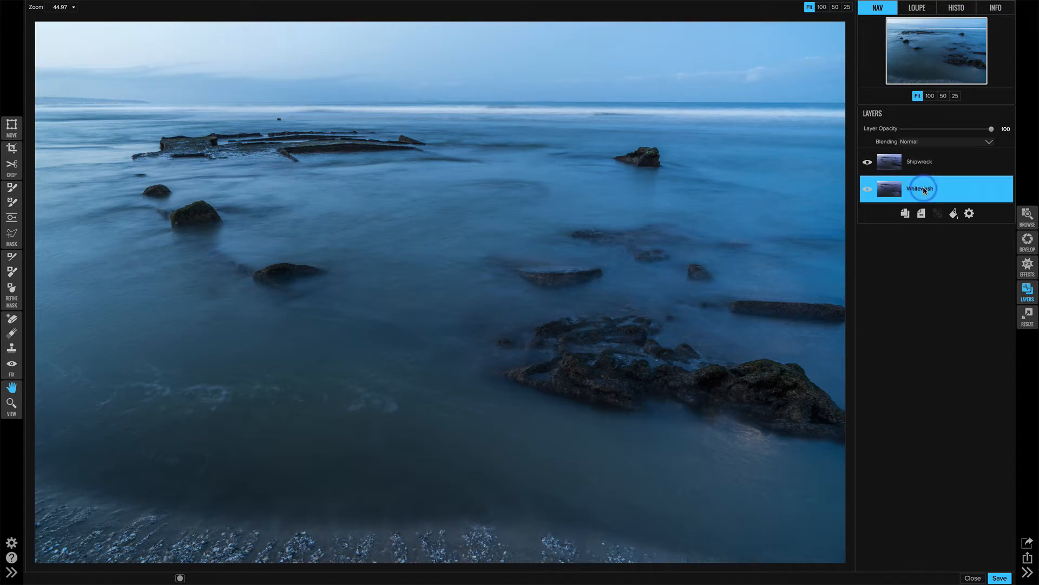
# Toggle the Shipwreck layer's visibility to examine the whitewash around the foreground rocks on the layer beneath.
pyautogui.click(941, 168)
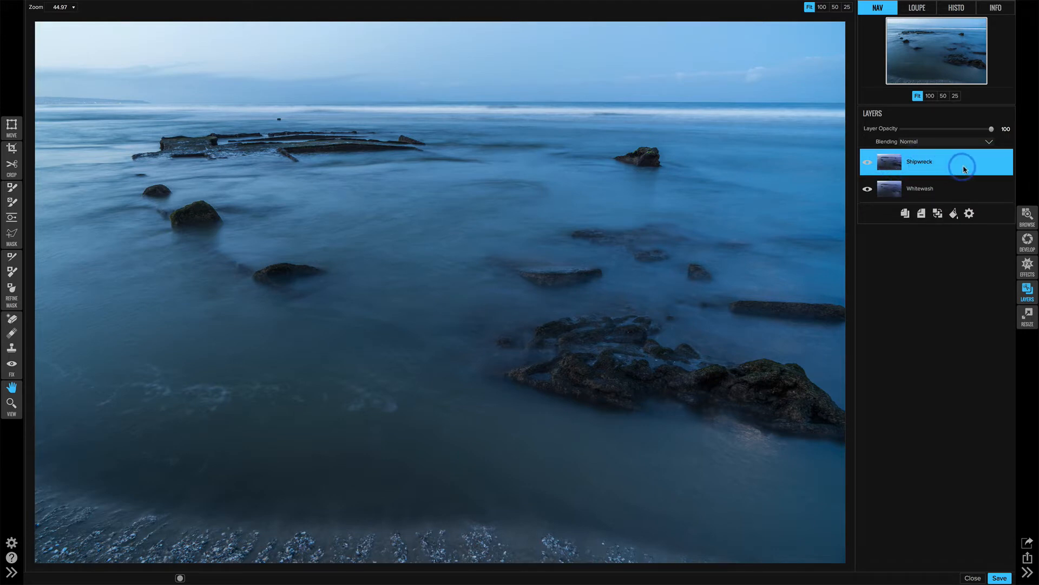
pyautogui.click(868, 163)
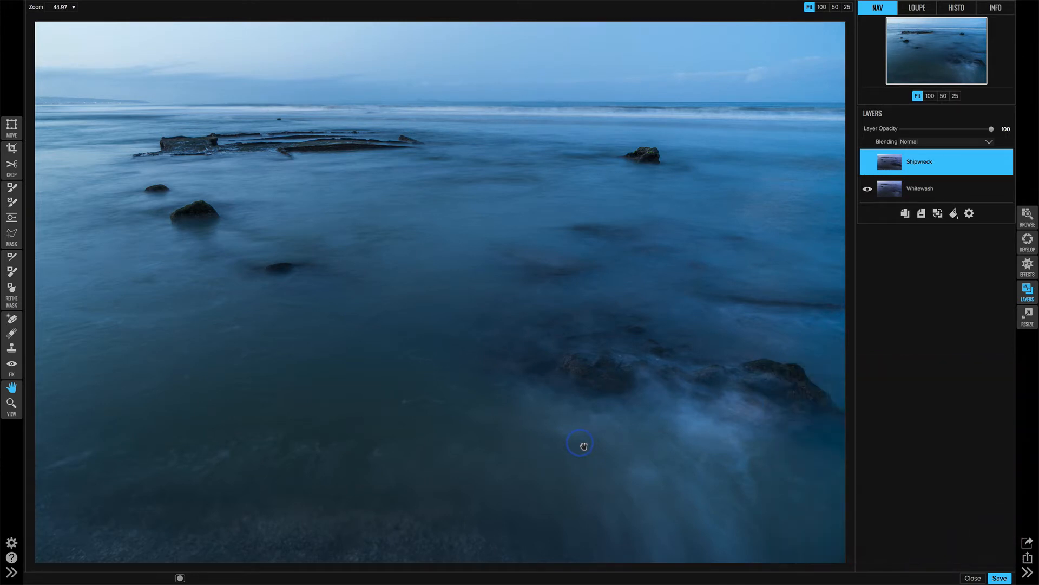
pyautogui.click(868, 162)
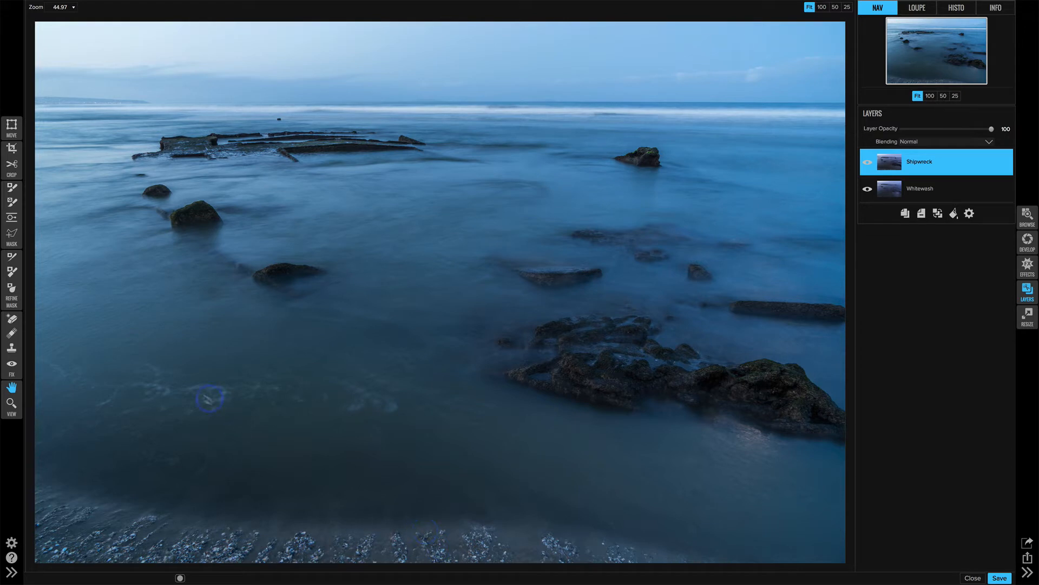
# Paint out the foreground water and the area around the lower-right rocks on the Shipwreck layer, using a size 1100 masking brush at 37 opacity.
pyautogui.click(11, 187)
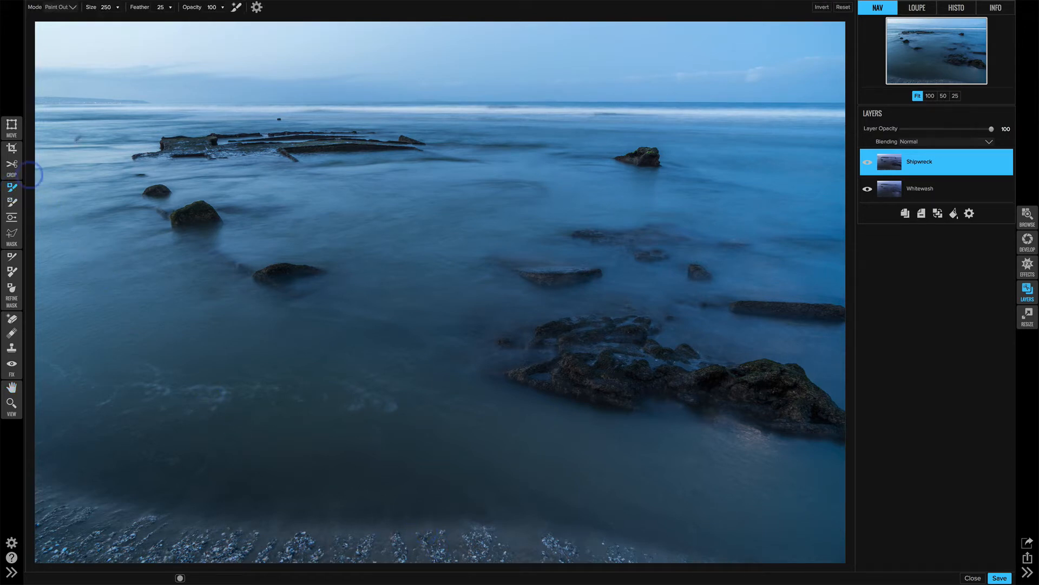
pyautogui.moveTo(199, 8); pyautogui.dragTo(150, 7)
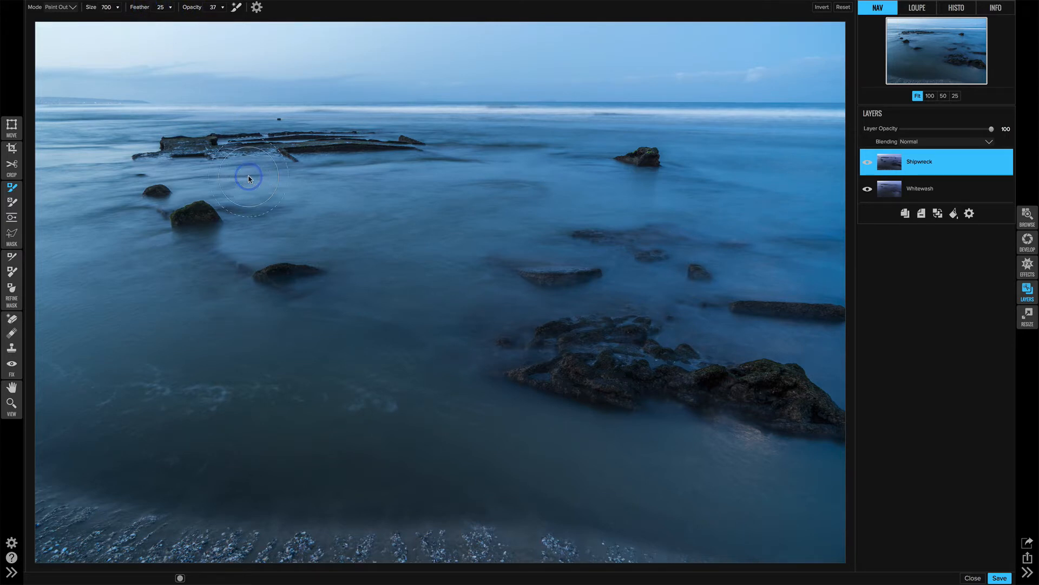
pyautogui.press(']')
pyautogui.press(']')
pyautogui.press(']')
pyautogui.press(']')
pyautogui.moveTo(631, 429)
pyautogui.mouseDown()
pyautogui.moveTo(758, 431)
pyautogui.moveTo(724, 413)
pyautogui.moveTo(599, 399)
pyautogui.moveTo(608, 460)
pyautogui.moveTo(658, 536)
pyautogui.moveTo(468, 455)
pyautogui.moveTo(650, 528)
pyautogui.moveTo(565, 454)
pyautogui.moveTo(720, 502)
pyautogui.moveTo(400, 506)
pyautogui.mouseUp()
pyautogui.moveTo(488, 501)
pyautogui.mouseDown()
pyautogui.moveTo(69, 515)
pyautogui.moveTo(72, 490)
pyautogui.moveTo(112, 443)
pyautogui.moveTo(454, 515)
pyautogui.moveTo(690, 550)
pyautogui.moveTo(70, 522)
pyautogui.moveTo(552, 499)
pyautogui.moveTo(580, 464)
pyautogui.moveTo(551, 418)
pyautogui.moveTo(747, 441)
pyautogui.moveTo(722, 408)
pyautogui.moveTo(569, 372)
pyautogui.moveTo(688, 480)
pyautogui.mouseUp()
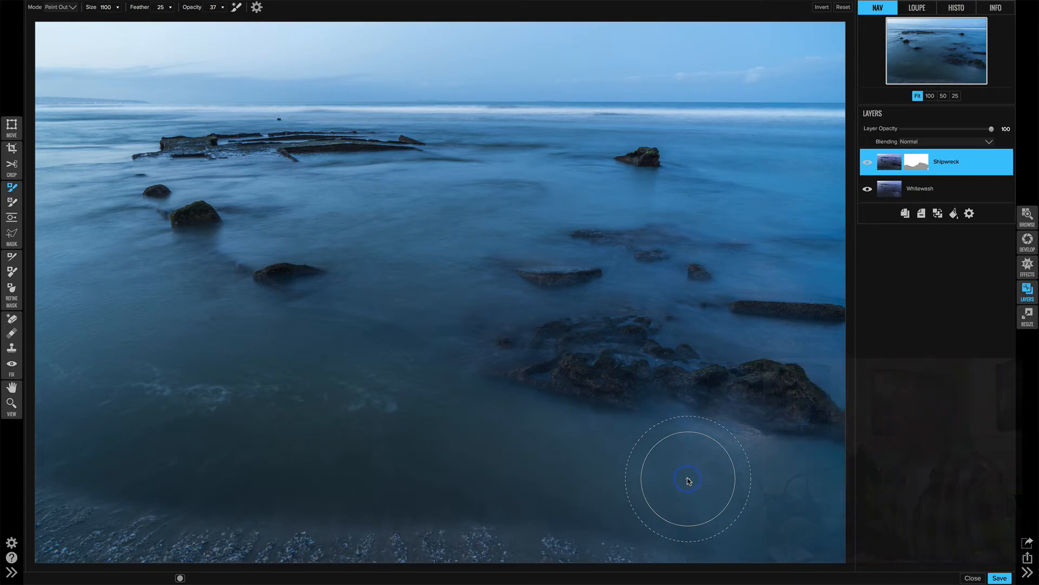
pyautogui.moveTo(688, 480)
pyautogui.mouseDown()
pyautogui.moveTo(718, 477)
pyautogui.moveTo(702, 450)
pyautogui.moveTo(739, 479)
pyautogui.moveTo(746, 462)
pyautogui.moveTo(793, 455)
pyautogui.moveTo(674, 388)
pyautogui.moveTo(642, 387)
pyautogui.moveTo(665, 480)
pyautogui.moveTo(747, 521)
pyautogui.moveTo(777, 459)
pyautogui.moveTo(706, 478)
pyautogui.moveTo(716, 446)
pyautogui.moveTo(692, 502)
pyautogui.moveTo(657, 471)
pyautogui.moveTo(668, 462)
pyautogui.moveTo(753, 510)
pyautogui.moveTo(795, 482)
pyautogui.moveTo(757, 439)
pyautogui.moveTo(669, 433)
pyautogui.moveTo(628, 453)
pyautogui.moveTo(631, 491)
pyautogui.moveTo(667, 444)
pyautogui.moveTo(701, 464)
pyautogui.moveTo(696, 430)
pyautogui.moveTo(761, 495)
pyautogui.moveTo(750, 470)
pyautogui.moveTo(769, 475)
pyautogui.moveTo(760, 491)
pyautogui.moveTo(788, 493)
pyautogui.moveTo(765, 492)
pyautogui.moveTo(639, 407)
pyautogui.moveTo(617, 456)
pyautogui.moveTo(656, 485)
pyautogui.mouseUp()
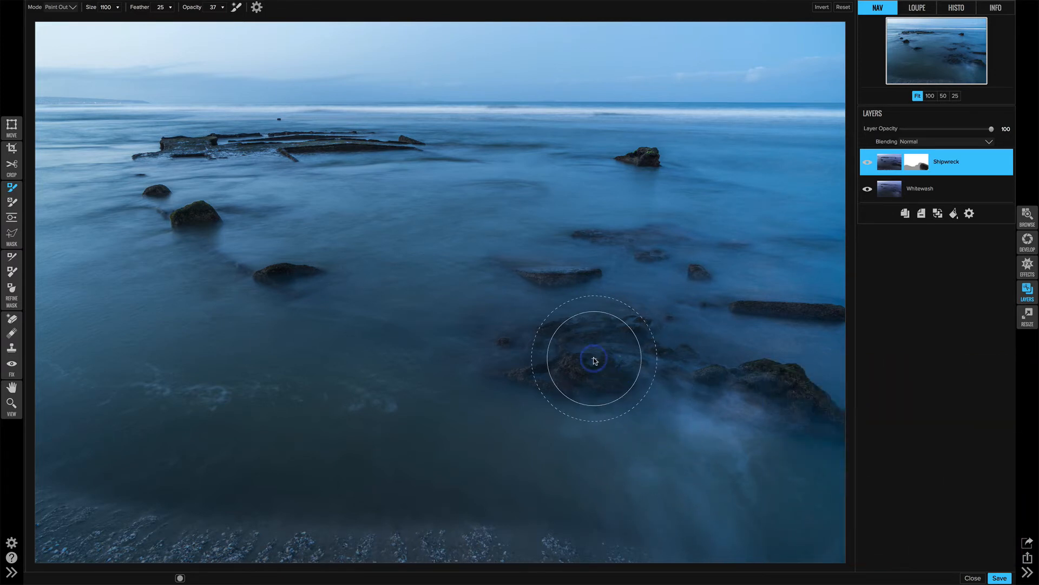
# Paint the lower-right rocks back into the Shipwreck layer with the edge-aware masking brush in Paint In mode at size 600.
pyautogui.press('[')
pyautogui.press('[')
pyautogui.press('[')
pyautogui.press('[')
pyautogui.press('[')
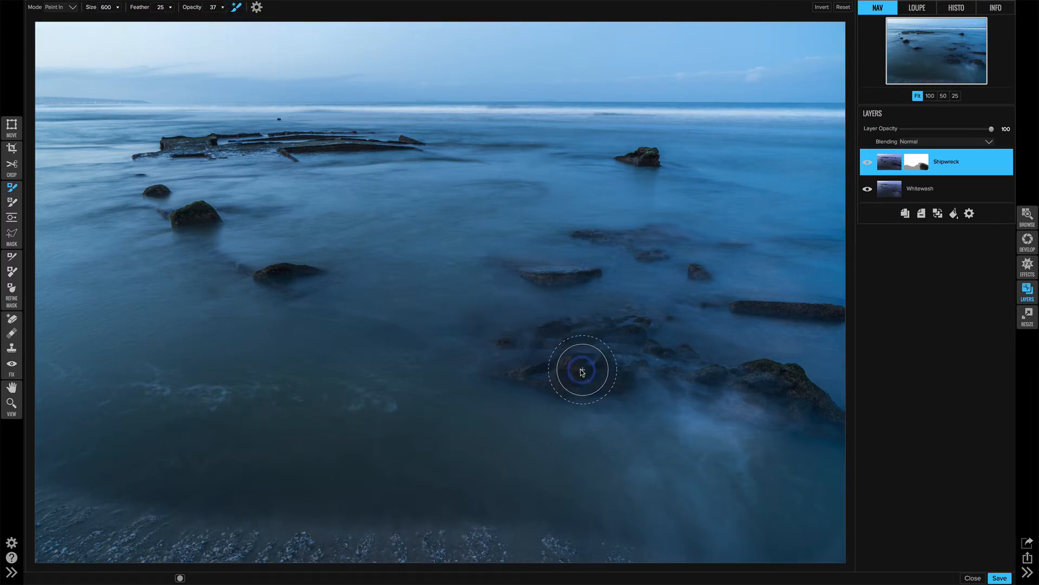
pyautogui.moveTo(581, 370)
pyautogui.mouseDown()
pyautogui.moveTo(571, 369)
pyautogui.moveTo(605, 374)
pyautogui.moveTo(522, 372)
pyautogui.mouseUp()
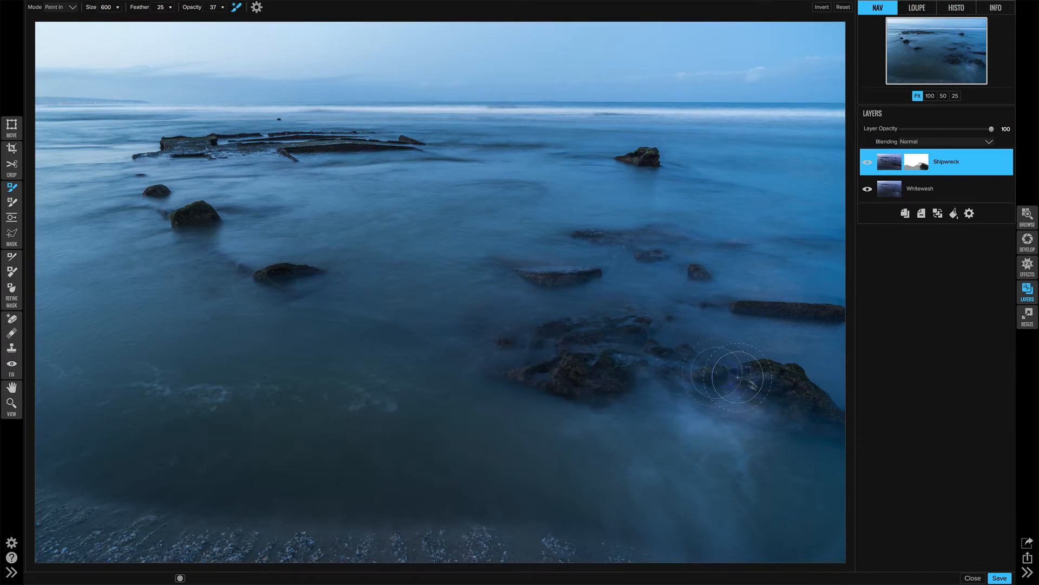
pyautogui.moveTo(780, 387)
pyautogui.mouseDown()
pyautogui.moveTo(788, 381)
pyautogui.moveTo(682, 361)
pyautogui.moveTo(631, 331)
pyautogui.moveTo(552, 327)
pyautogui.moveTo(533, 344)
pyautogui.moveTo(564, 359)
pyautogui.moveTo(642, 343)
pyautogui.moveTo(558, 327)
pyautogui.moveTo(506, 343)
pyautogui.moveTo(513, 376)
pyautogui.moveTo(563, 379)
pyautogui.moveTo(599, 359)
pyautogui.moveTo(659, 352)
pyautogui.moveTo(624, 332)
pyautogui.moveTo(596, 332)
pyautogui.moveTo(626, 349)
pyautogui.moveTo(608, 359)
pyautogui.moveTo(785, 382)
pyautogui.moveTo(826, 408)
pyautogui.moveTo(788, 376)
pyautogui.moveTo(877, 450)
pyautogui.mouseUp()
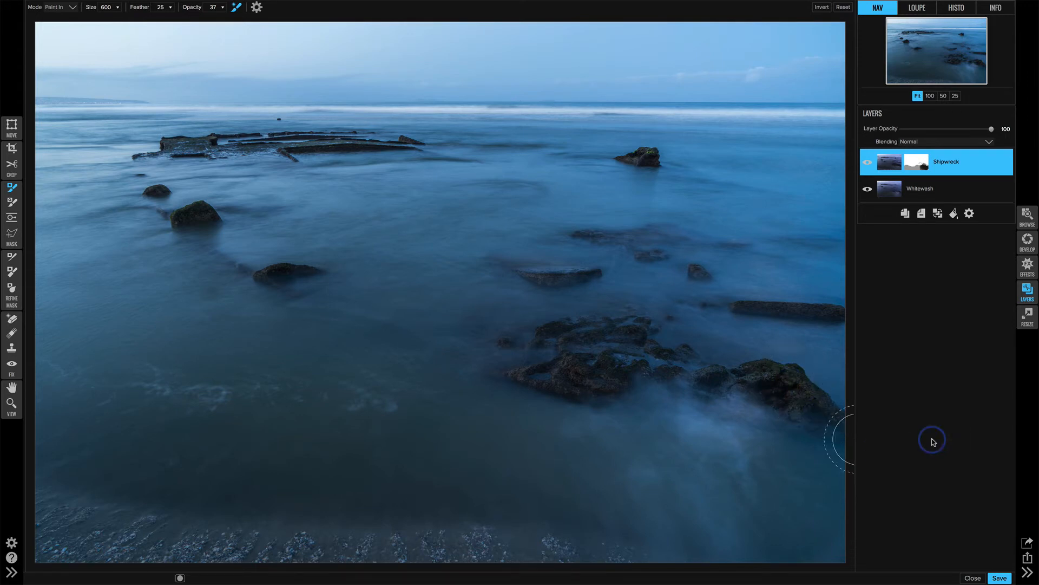
# With the red mask overlay as a guide, paint in the remaining rocks between the two lower-right clusters using brush size 175.
pyautogui.press('m')
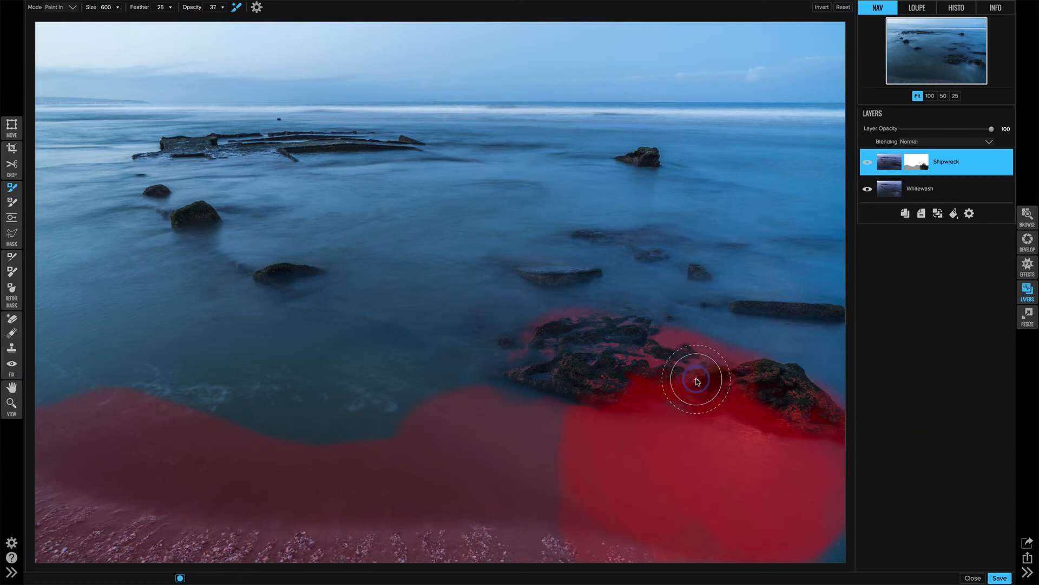
pyautogui.press('[')
pyautogui.press('[')
pyautogui.press('[')
pyautogui.press('[')
pyautogui.press('[')
pyautogui.press('[')
pyautogui.press('[')
pyautogui.press('[')
pyautogui.press('[')
pyautogui.press('[')
pyautogui.press('[')
pyautogui.press('[')
pyautogui.press('[')
pyautogui.press('[')
pyautogui.press('[')
pyautogui.press('[')
pyautogui.press('[')
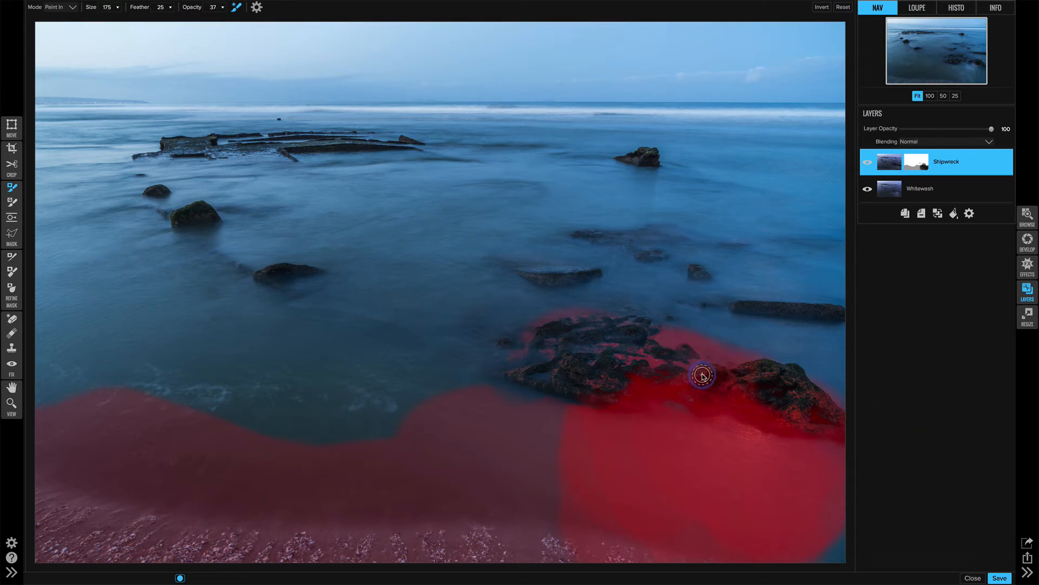
pyautogui.click(703, 372)
pyautogui.moveTo(703, 372)
pyautogui.mouseDown()
pyautogui.moveTo(661, 375)
pyautogui.moveTo(716, 373)
pyautogui.moveTo(636, 376)
pyautogui.mouseUp()
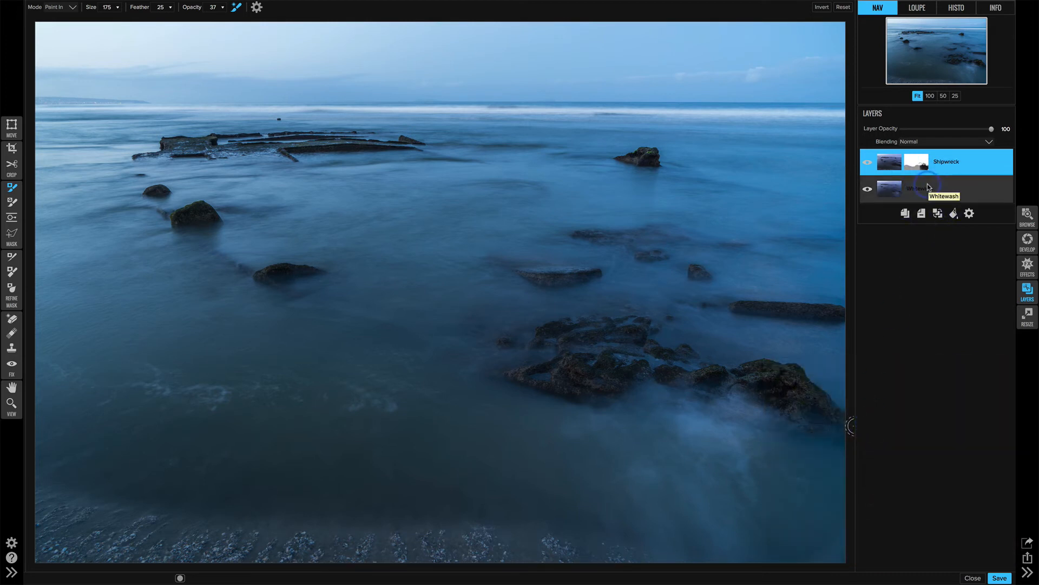
# Create a new stamped layer from the blended image and hide the original Shipwreck and Whitewash layers beneath it.
pyautogui.click(144, 7)
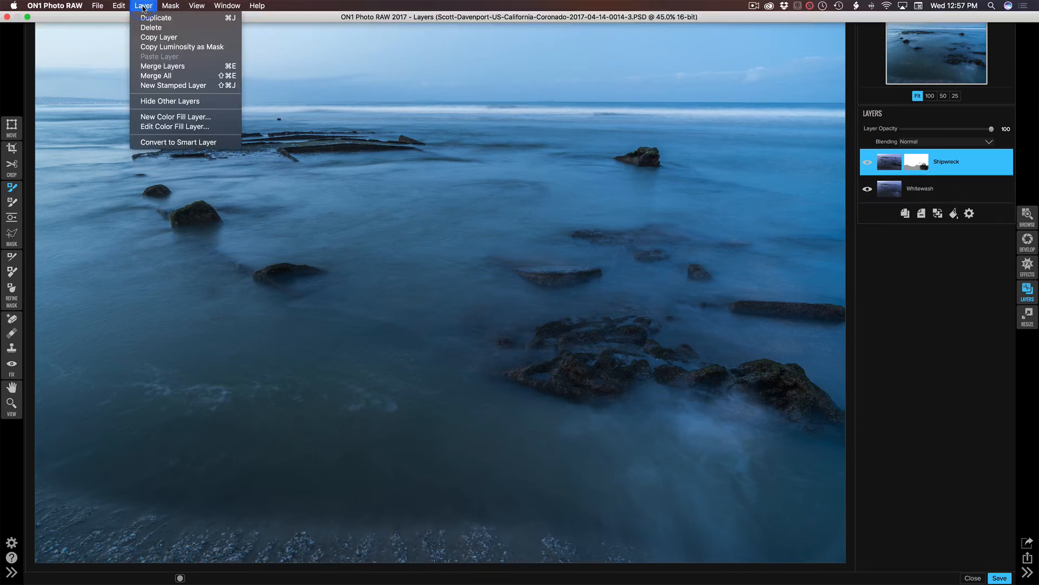
pyautogui.click(173, 85)
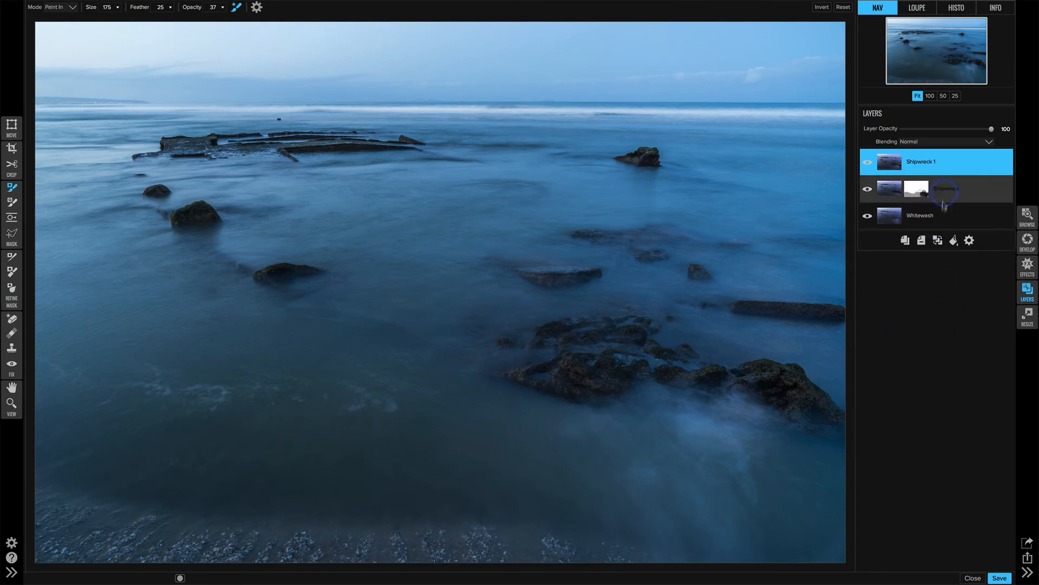
pyautogui.click(867, 188)
pyautogui.click(867, 215)
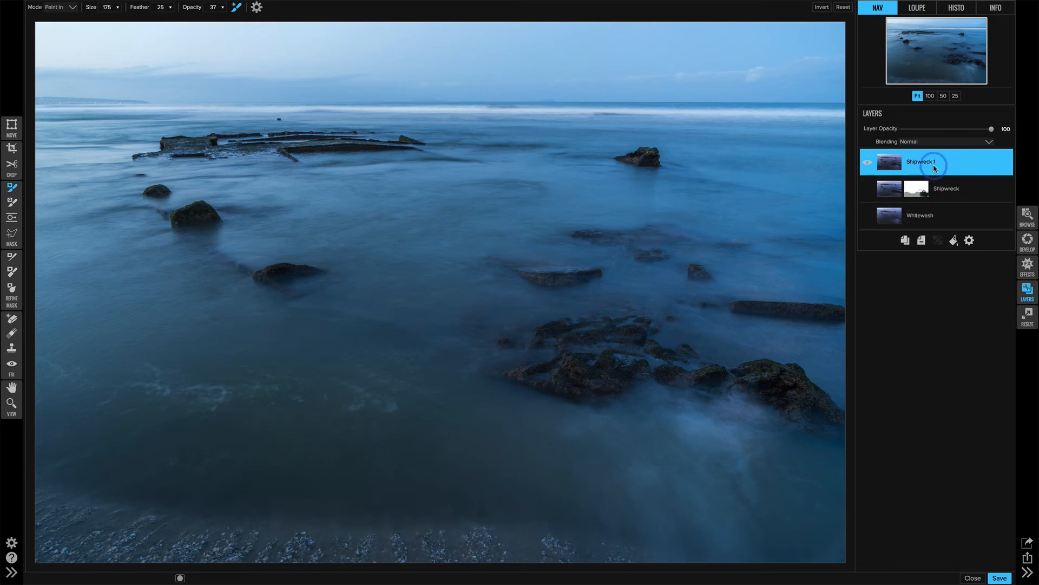
pyautogui.click(869, 162)
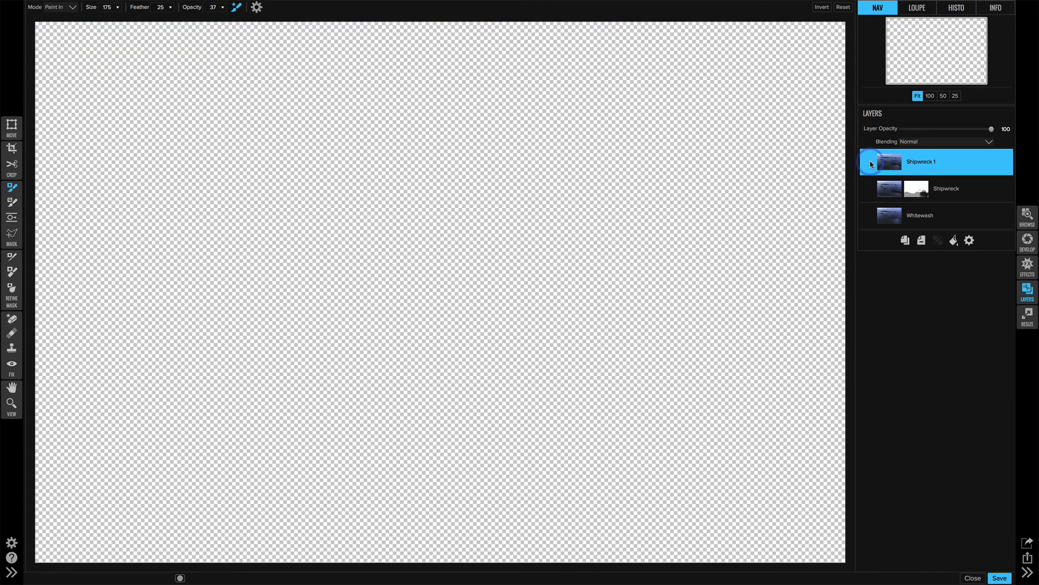
pyautogui.click(870, 162)
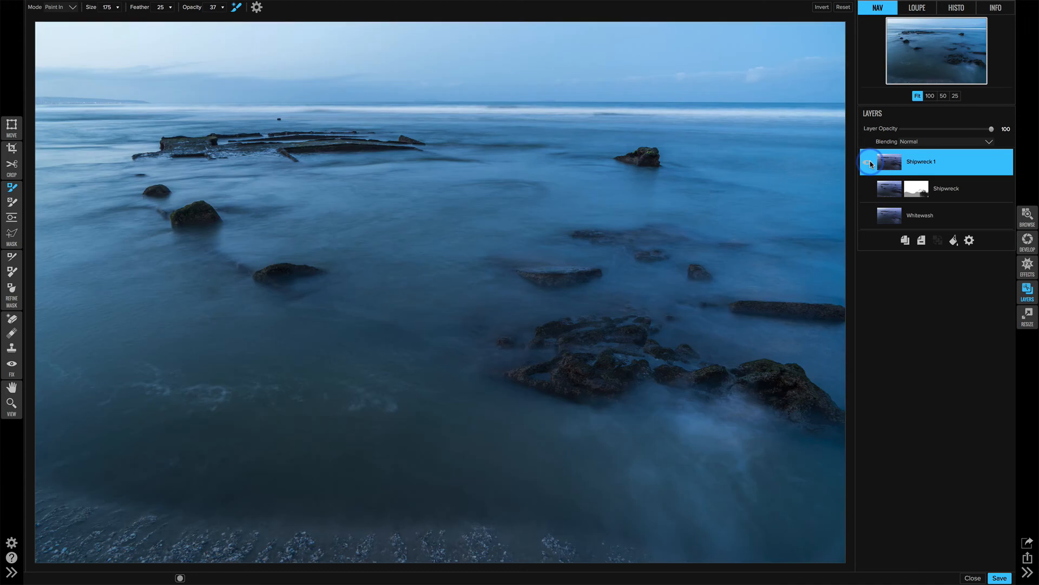